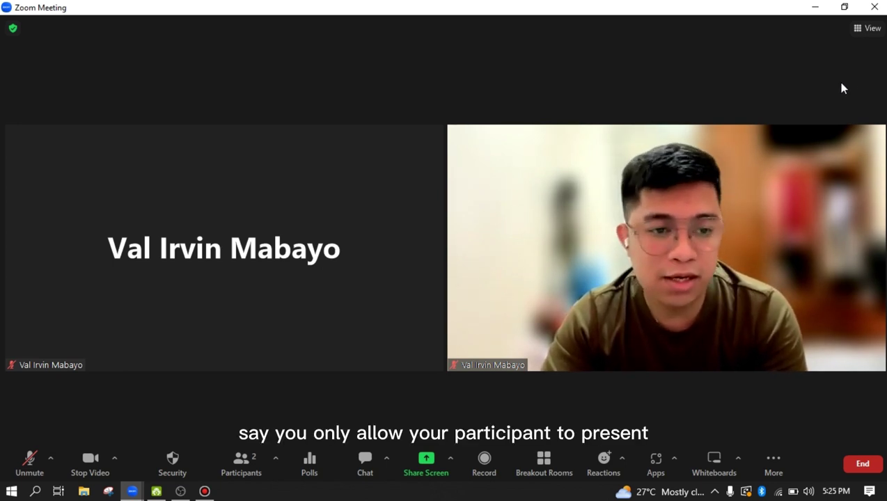
# Turn off the webcam video in the Zoom meeting.
pyautogui.moveTo(330, 164)
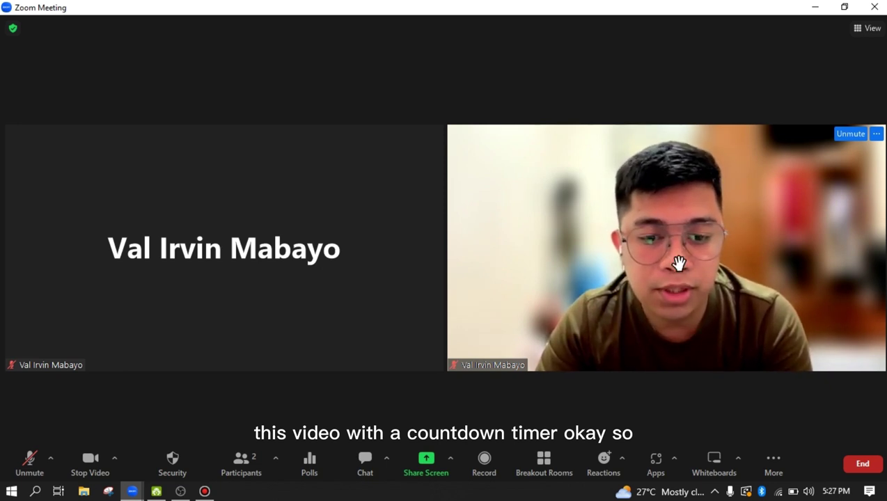
pyautogui.click(90, 460)
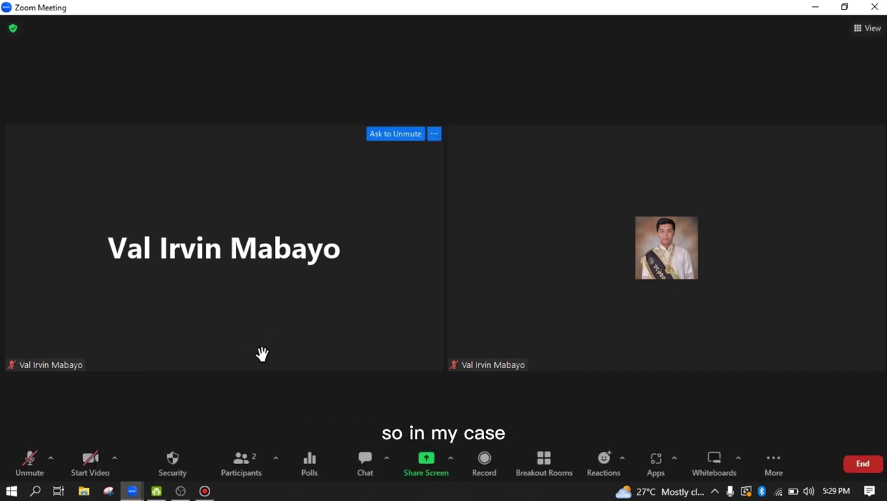
# Play the videoplayback countdown video from the Downloads folder, pausing it and rewinding it to its 05:00 start.
pyautogui.click(182, 492)
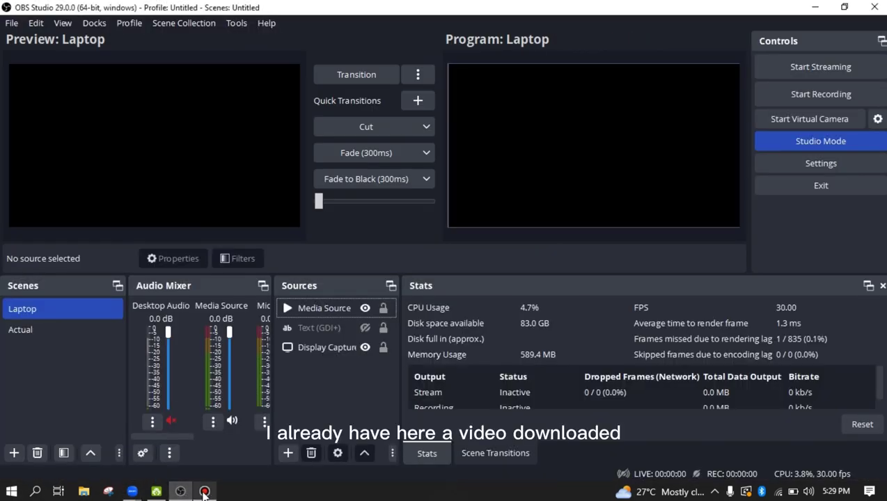
pyautogui.click(180, 492)
pyautogui.click(85, 492)
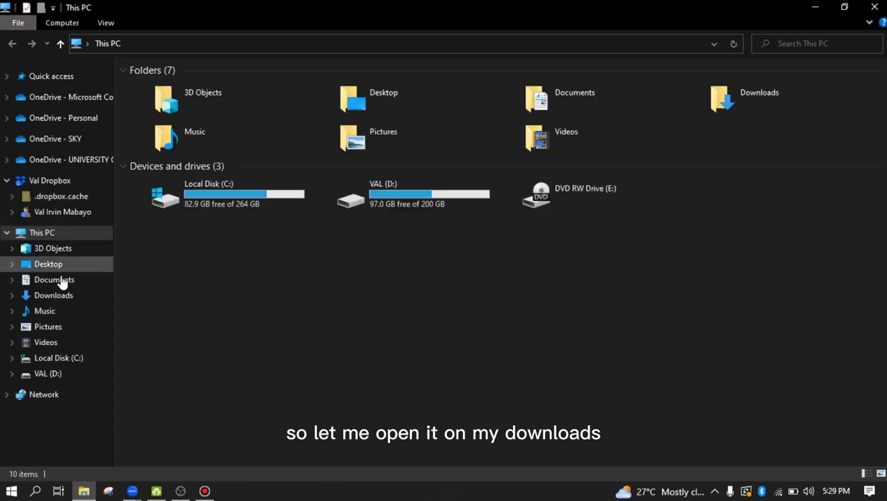
pyautogui.click(63, 280)
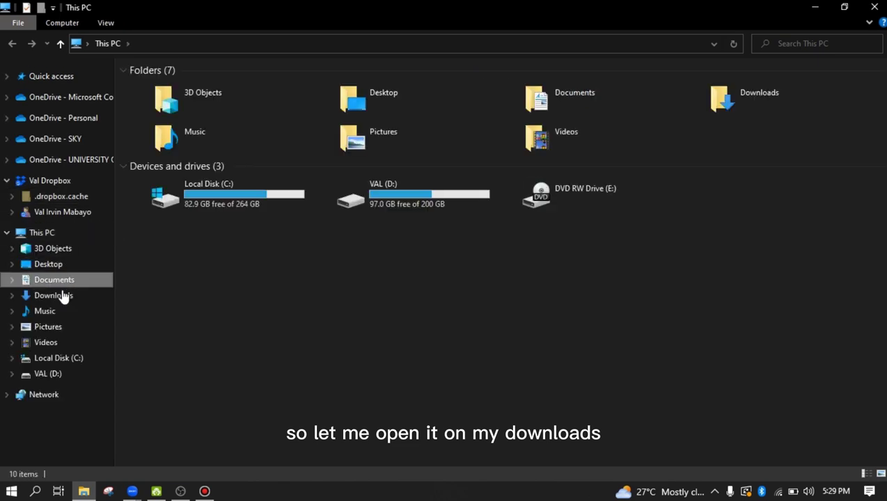
pyautogui.click(61, 295)
pyautogui.click(147, 136)
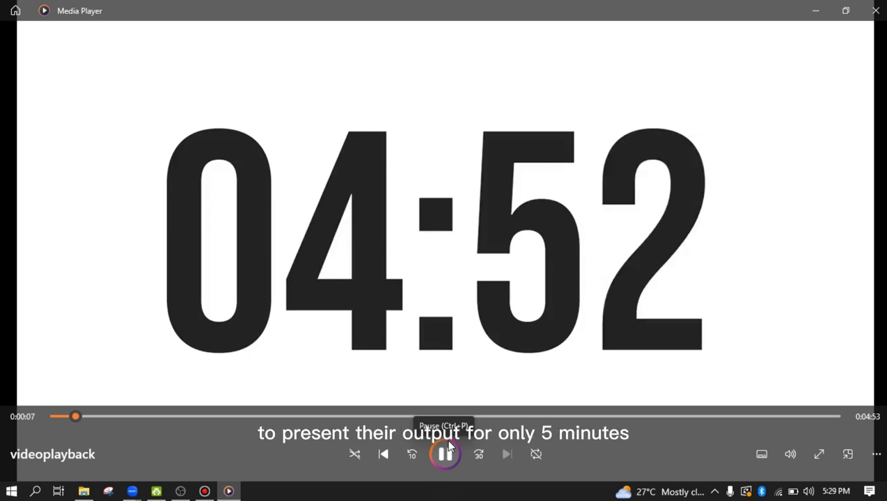
pyautogui.click(446, 454)
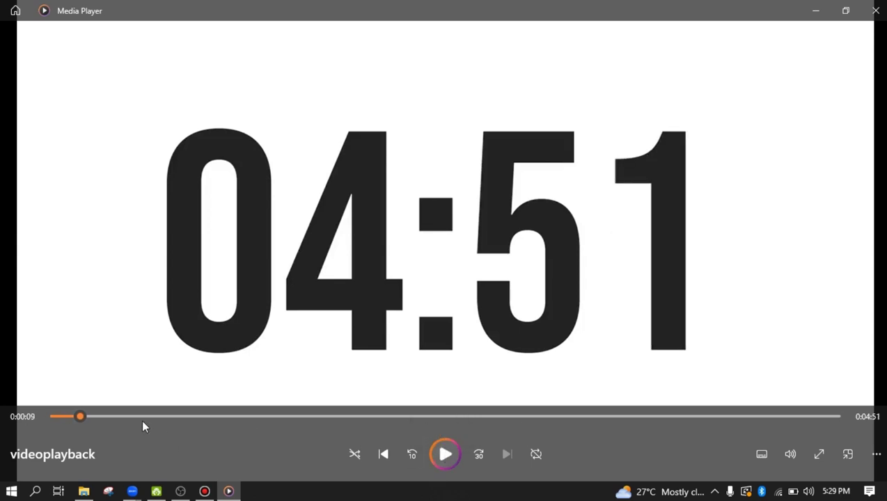
pyautogui.moveTo(80, 417); pyautogui.dragTo(55, 416)
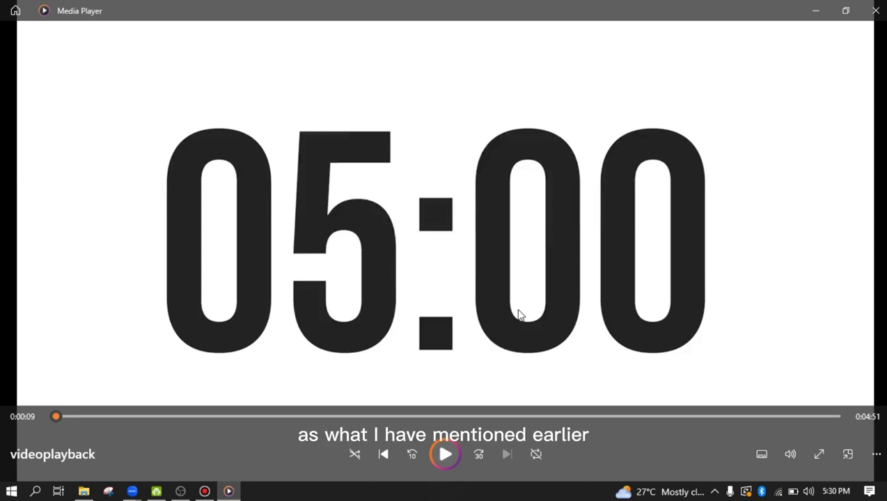
# Switch to the Zoom meeting and turn the webcam video on and off again.
pyautogui.moveTo(133, 490)
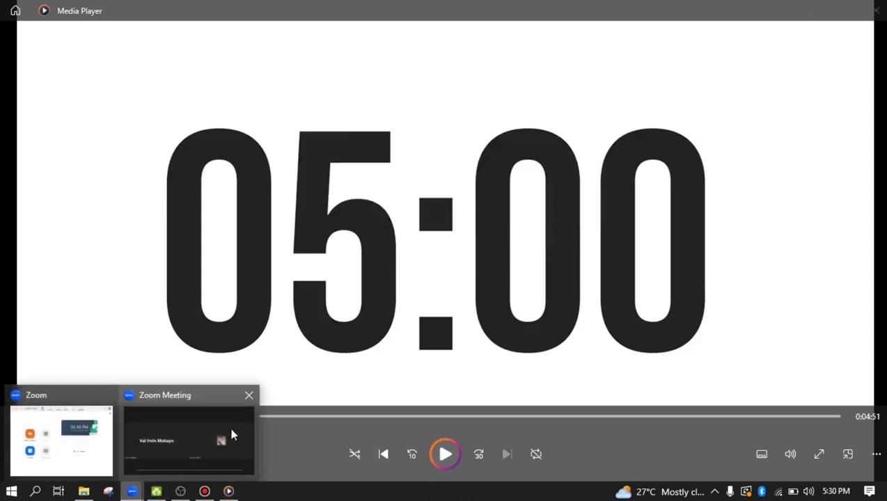
pyautogui.click(232, 435)
pyautogui.click(91, 463)
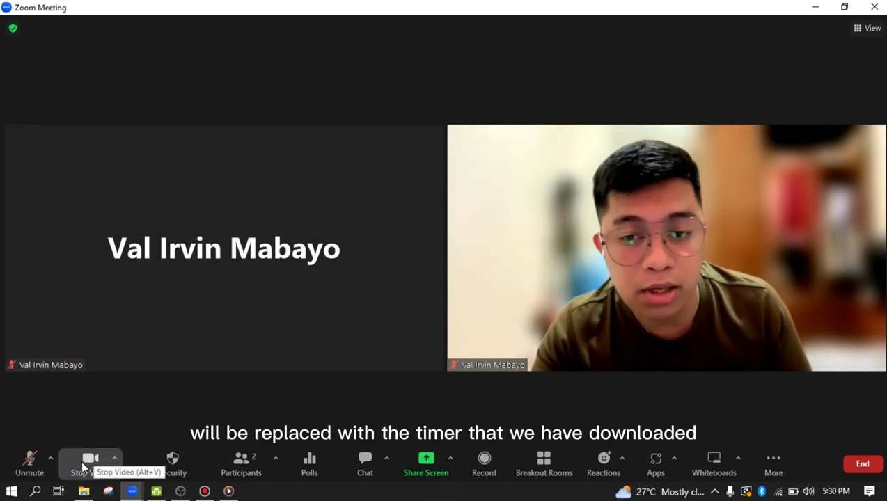
pyautogui.click(85, 465)
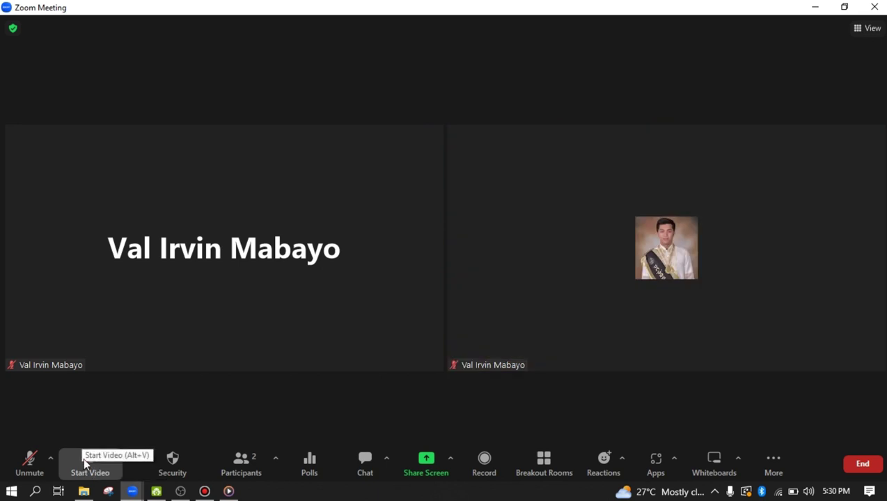
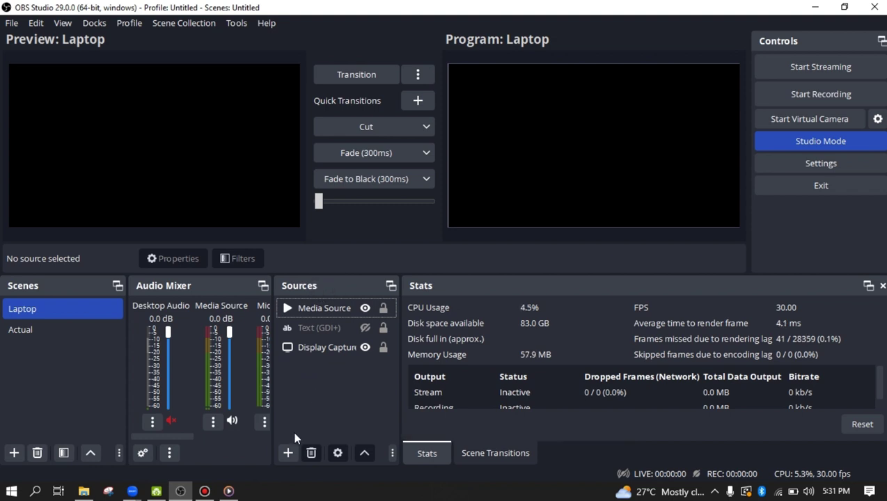
# In OBS Studio, add a new media source named timer3 to the Laptop scene.
pyautogui.click(287, 454)
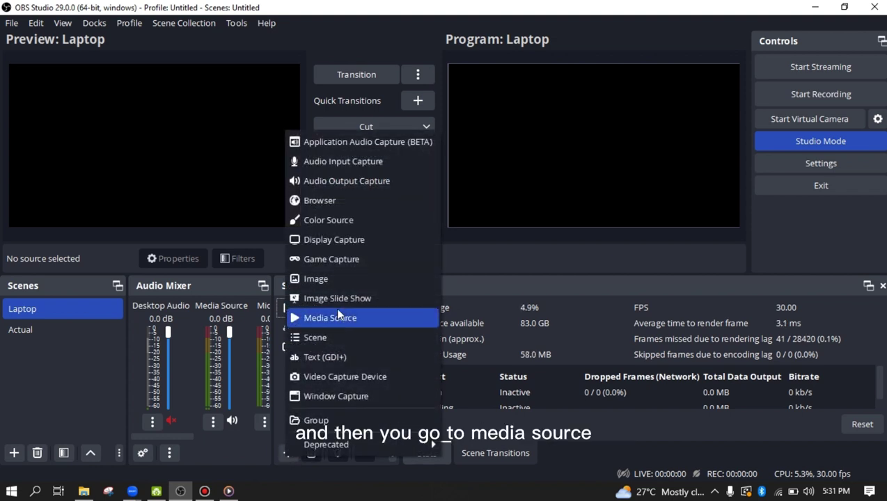
pyautogui.click(338, 322)
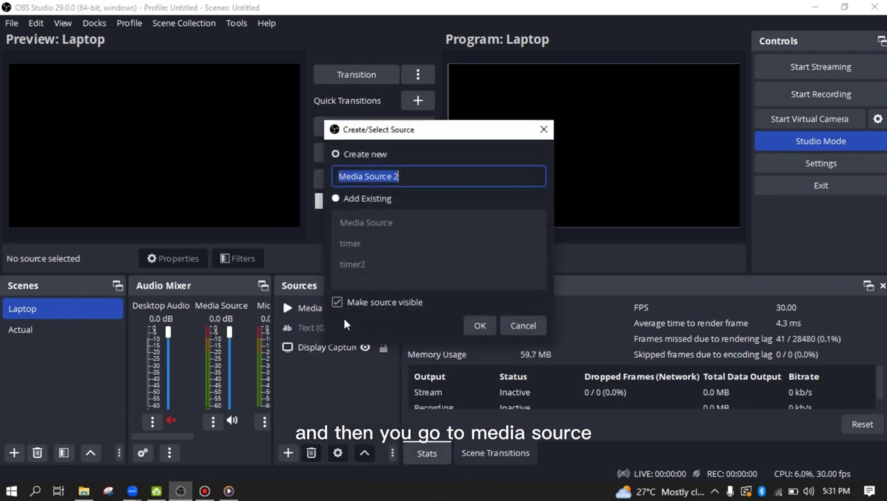
pyautogui.write('timer')
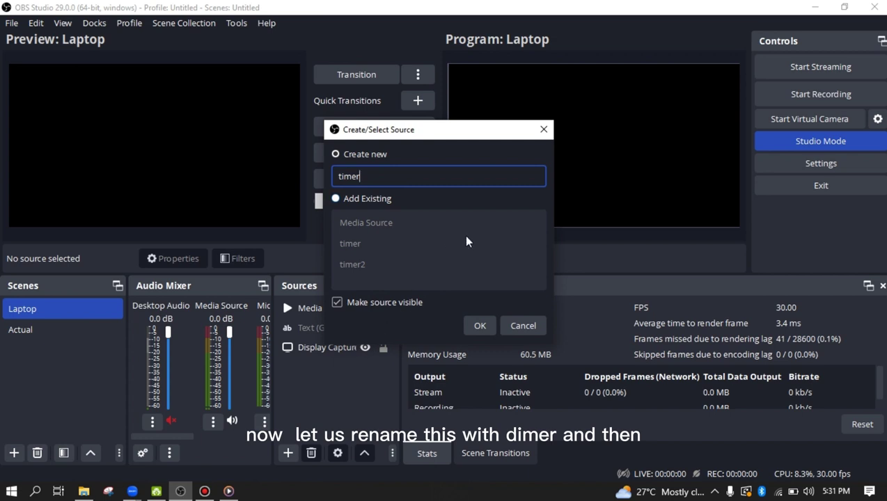
pyautogui.click(469, 193)
pyautogui.click(479, 326)
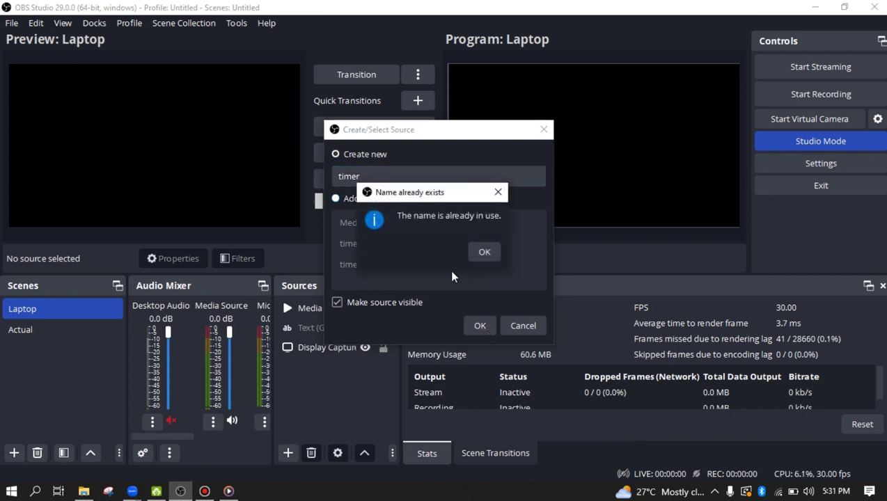
pyautogui.click(484, 251)
pyautogui.click(373, 179)
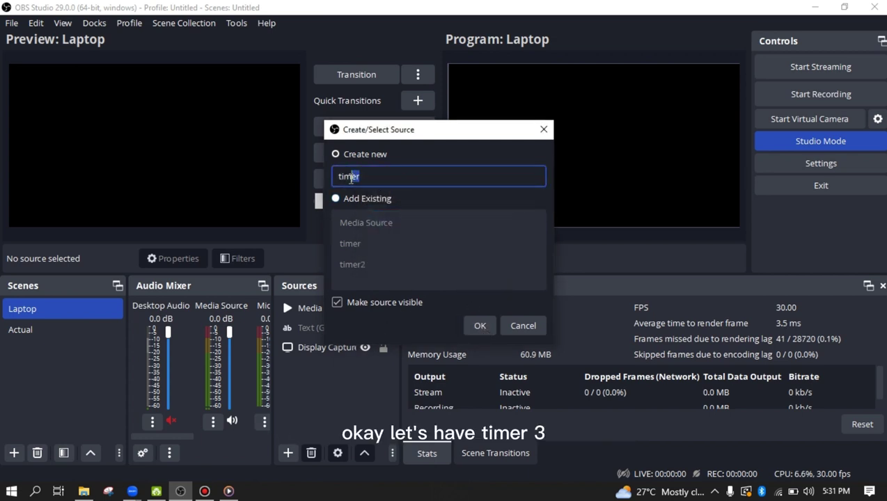
pyautogui.write('3')
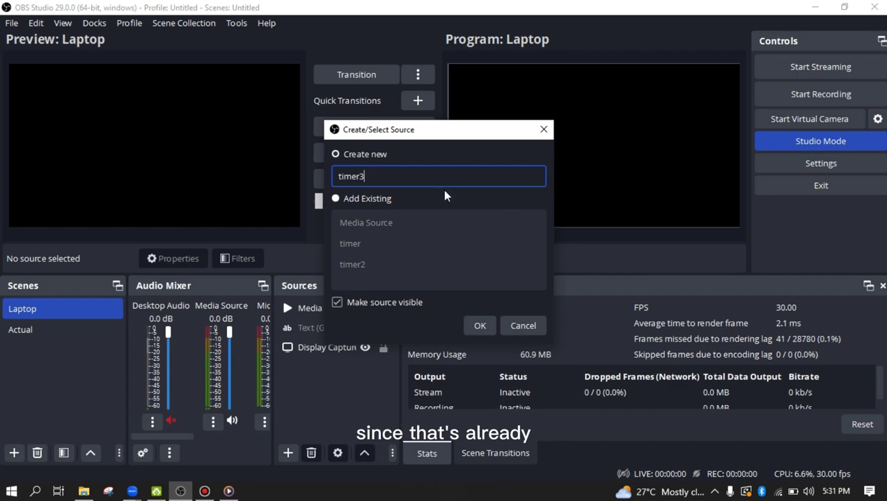
pyautogui.click(482, 325)
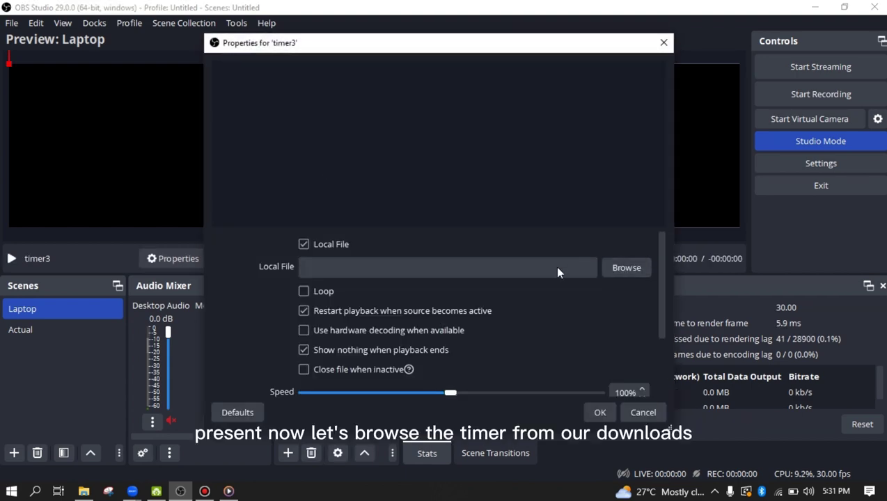
# Set videoplayback.mp4 from the Downloads folder as the local file of the timer3 source.
pyautogui.click(630, 269)
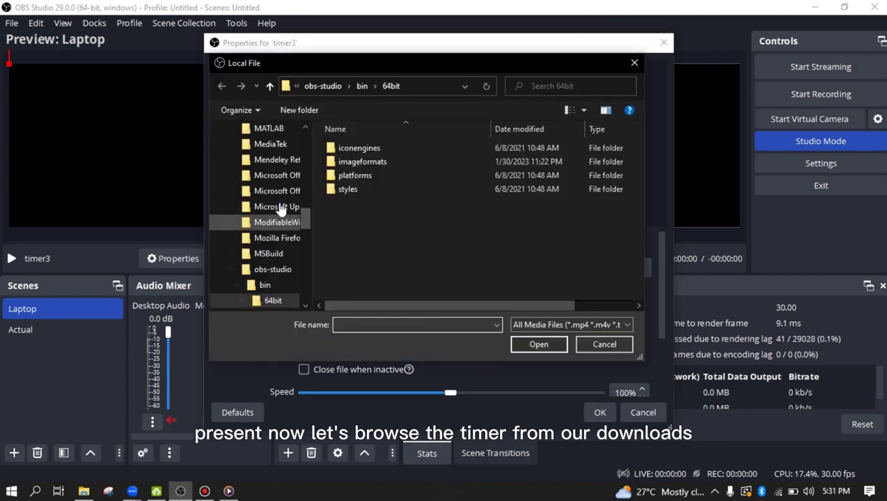
pyautogui.scroll(8, 268, 208)
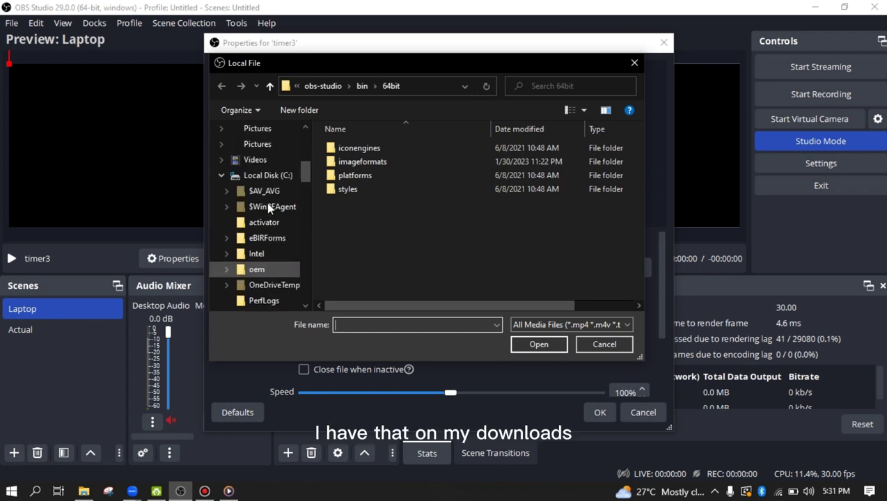
pyautogui.scroll(1, 270, 209)
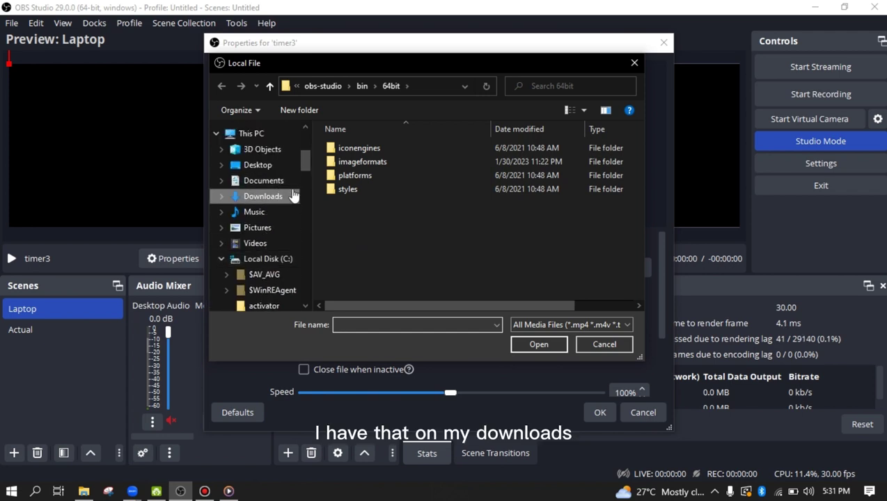
pyautogui.click(282, 196)
pyautogui.scroll(8, 369, 188)
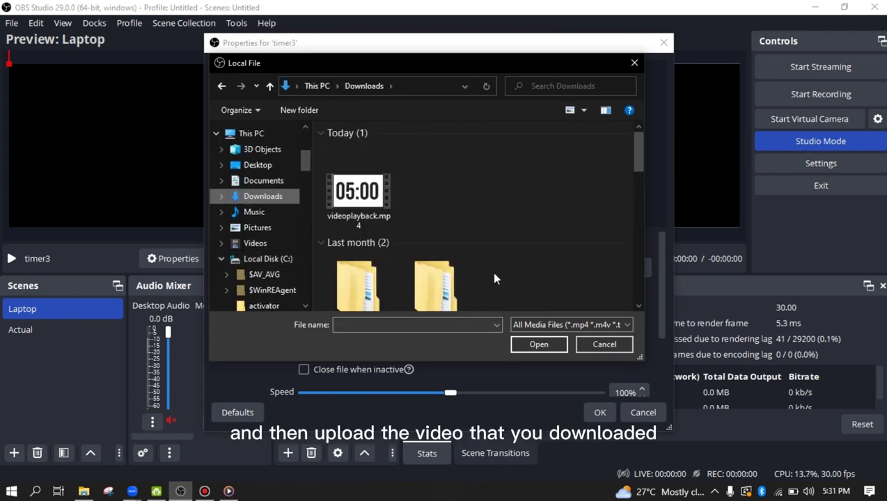
pyautogui.click(367, 200)
pyautogui.doubleClick(367, 200)
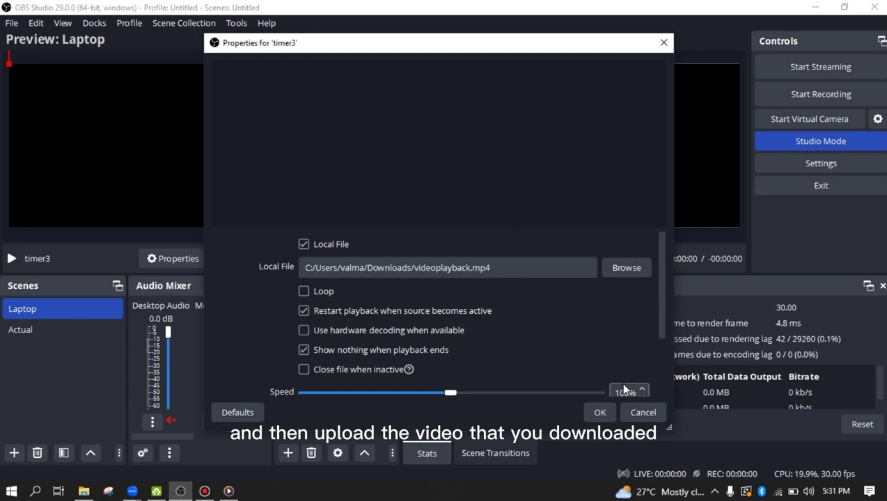
pyautogui.click(595, 411)
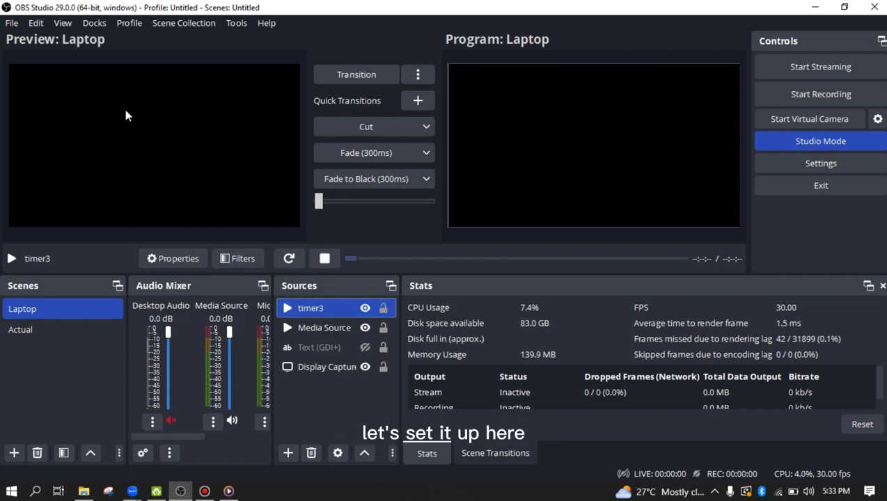
# Transition the Laptop scene to the program output and restart playback of the timer3 source.
pyautogui.click(355, 77)
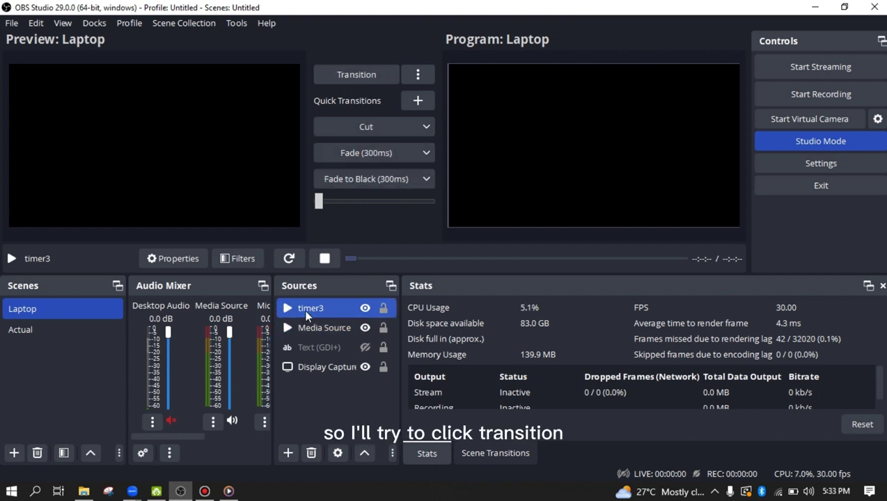
pyautogui.click(363, 76)
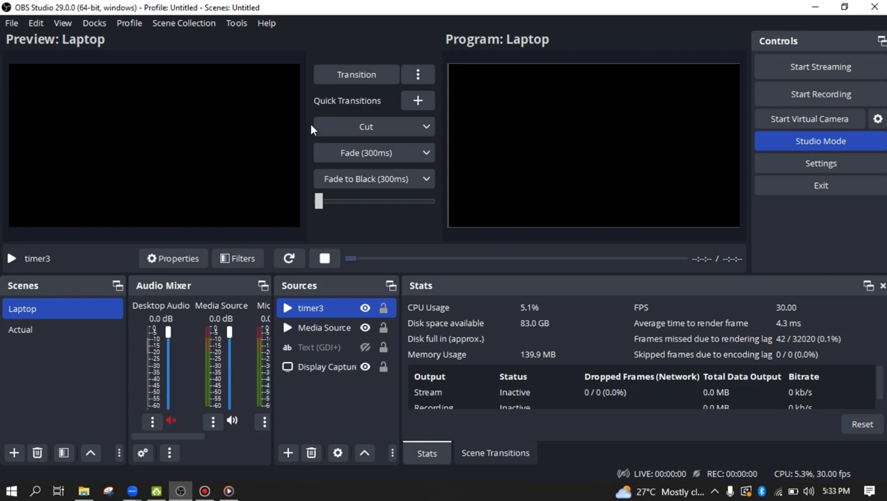
pyautogui.doubleClick(324, 308)
pyautogui.click(663, 41)
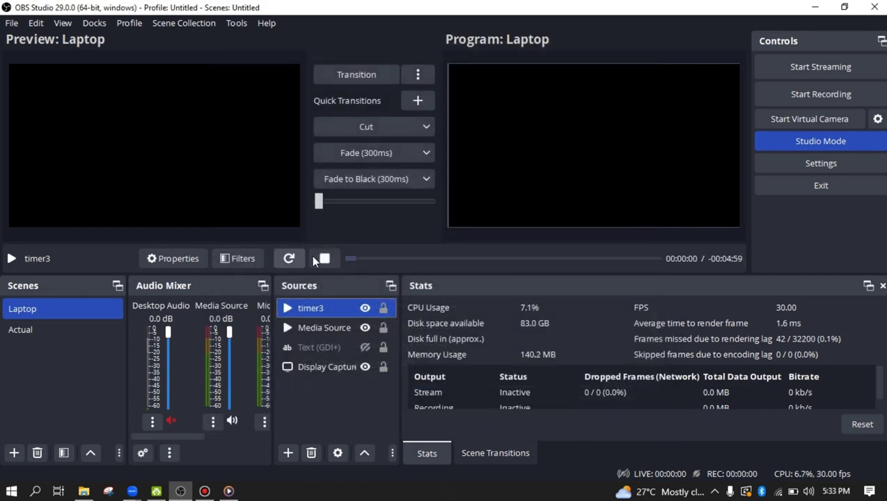
pyautogui.click(319, 258)
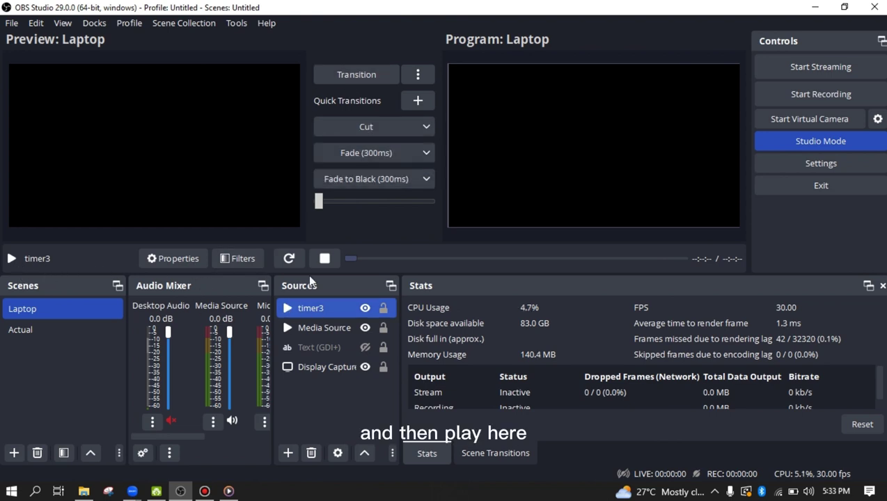
pyautogui.click(289, 258)
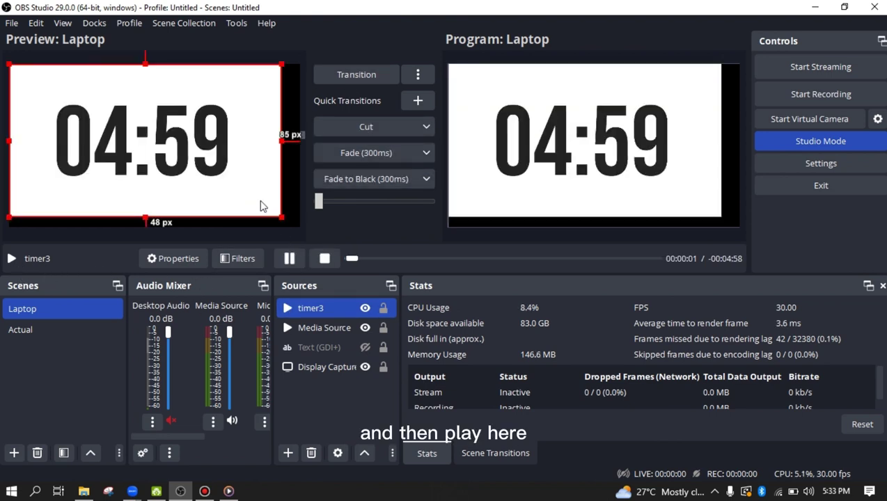
# Enlarge the timer to fill the whole preview canvas and transition the resized version to the program output.
pyautogui.moveTo(282, 218); pyautogui.dragTo(298, 223)
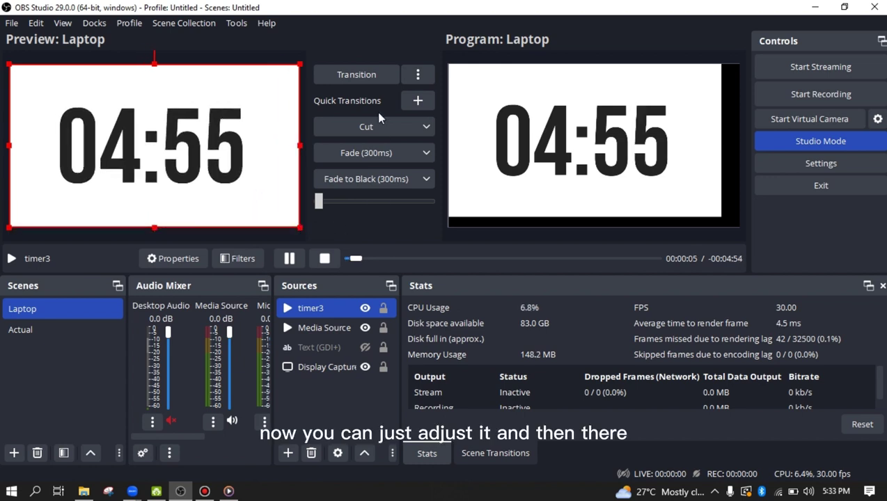
pyautogui.click(368, 79)
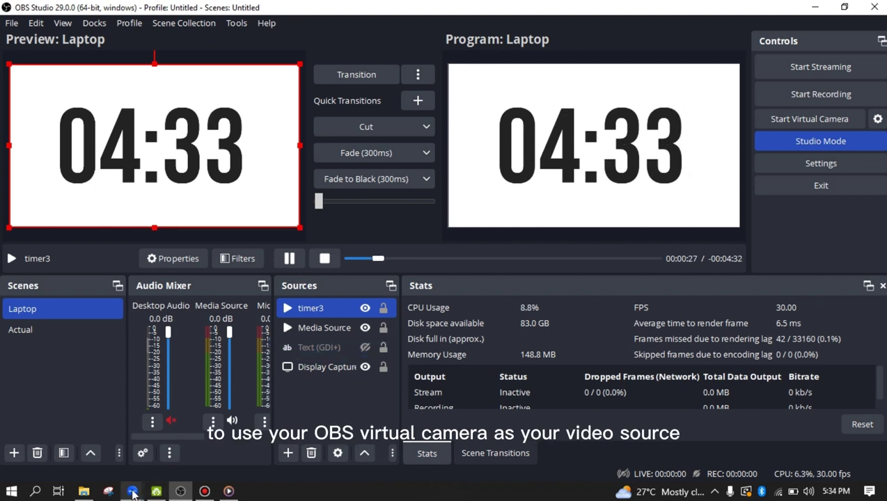
# Check the host's webcam tile in the Zoom meeting and return to OBS Studio.
pyautogui.moveTo(133, 491)
pyautogui.click(193, 451)
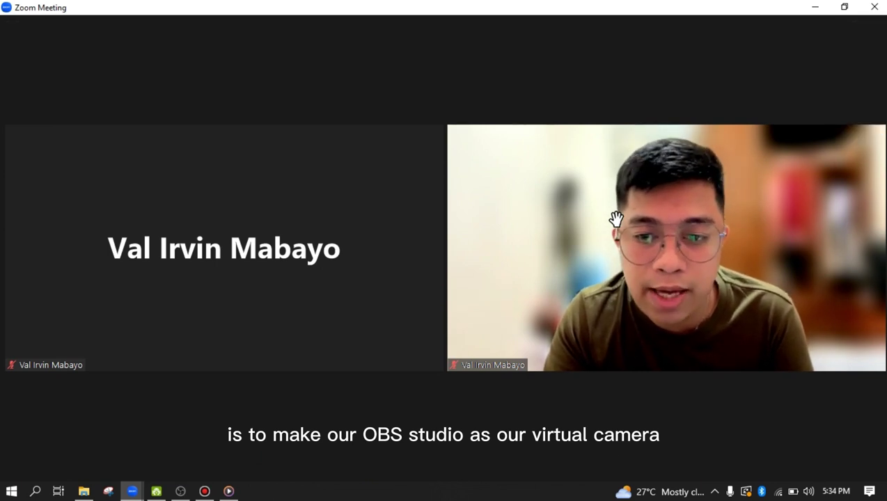
pyautogui.moveTo(616, 215)
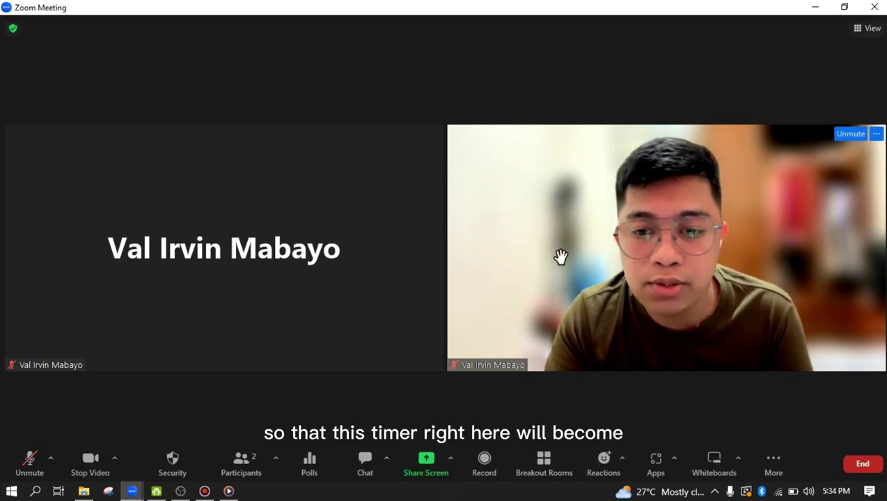
pyautogui.click(181, 490)
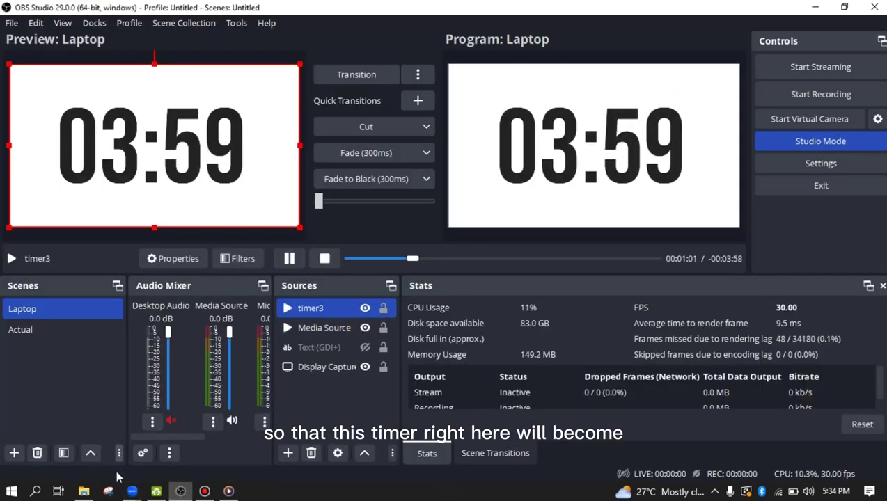
# Switch to the Zoom meeting and set OBS Virtual Camera as the camera in the video settings.
pyautogui.moveTo(133, 491)
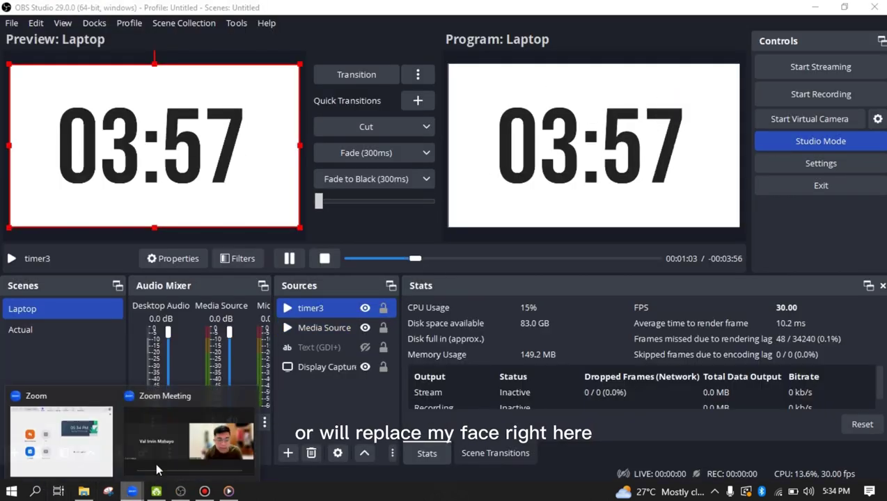
pyautogui.click(183, 424)
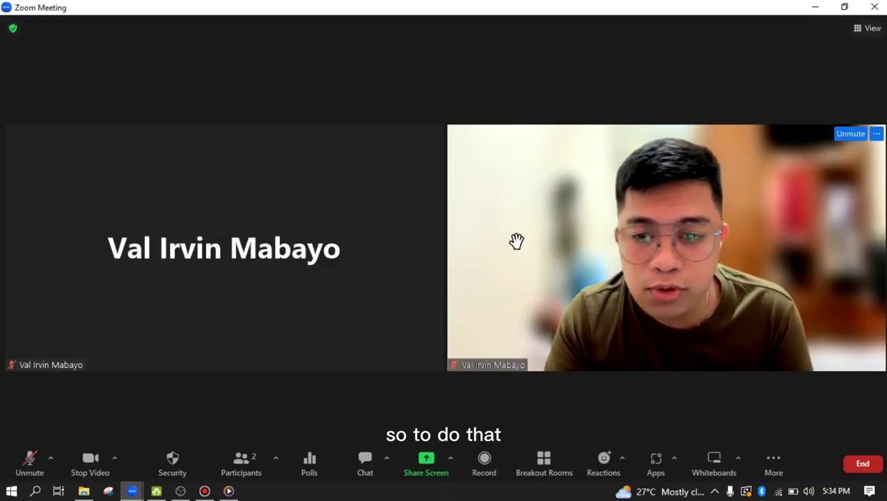
pyautogui.click(116, 460)
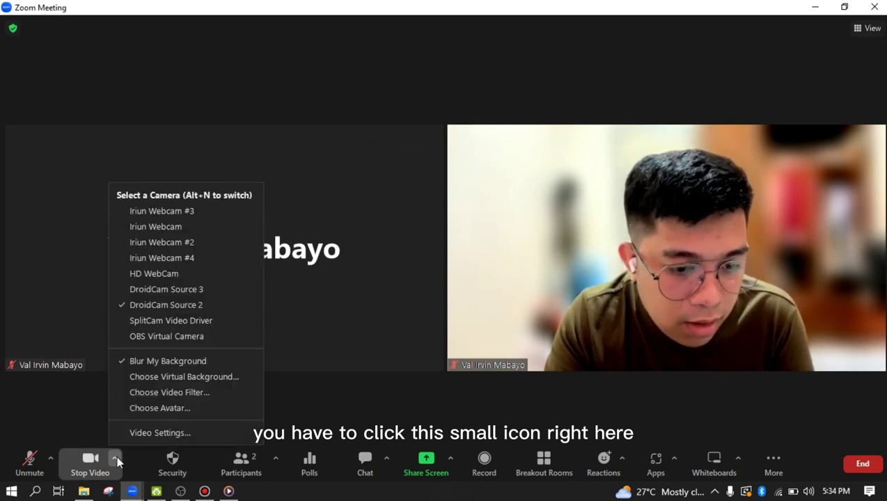
pyautogui.click(145, 435)
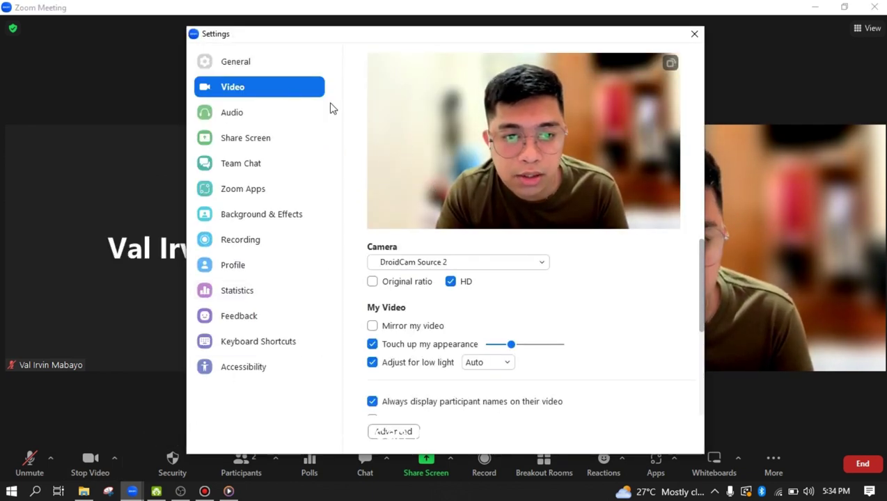
pyautogui.click(538, 263)
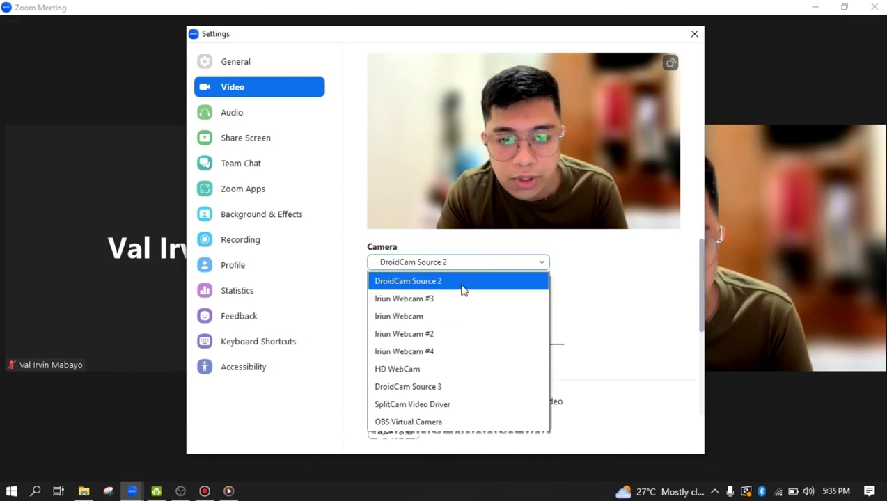
pyautogui.click(404, 423)
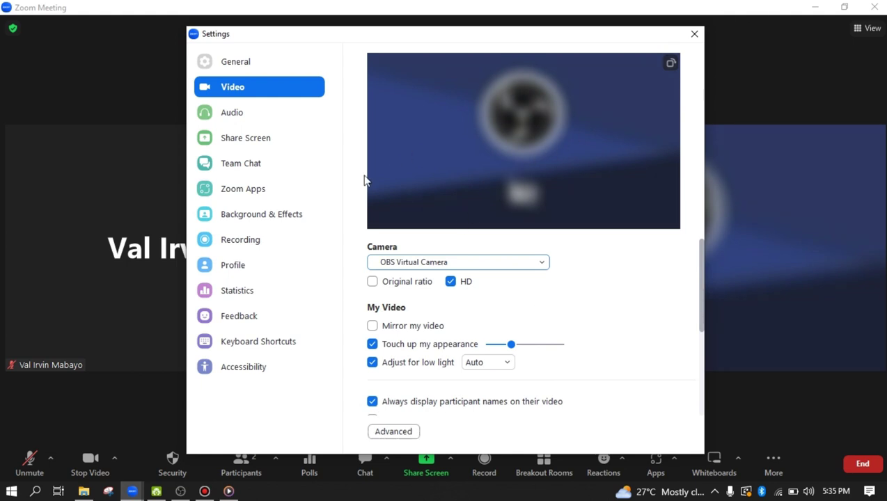
# Set Zoom's virtual background to None and close the settings.
pyautogui.click(273, 215)
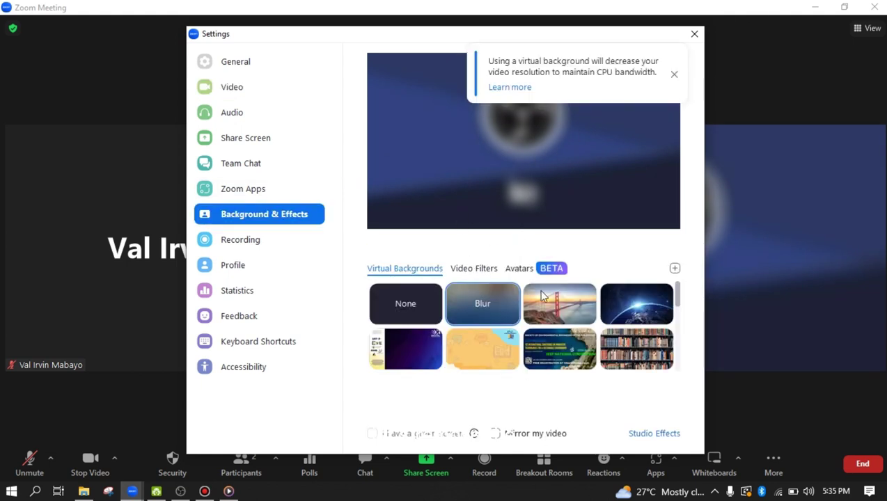
pyautogui.click(418, 304)
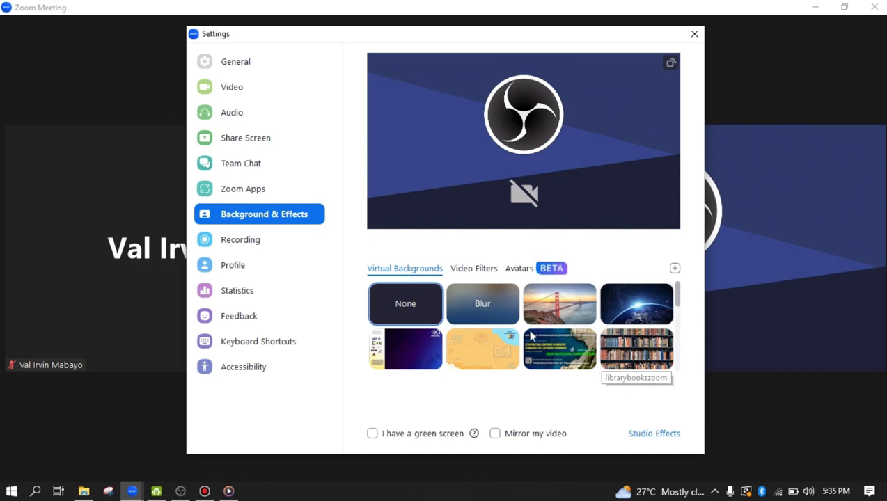
pyautogui.click(694, 34)
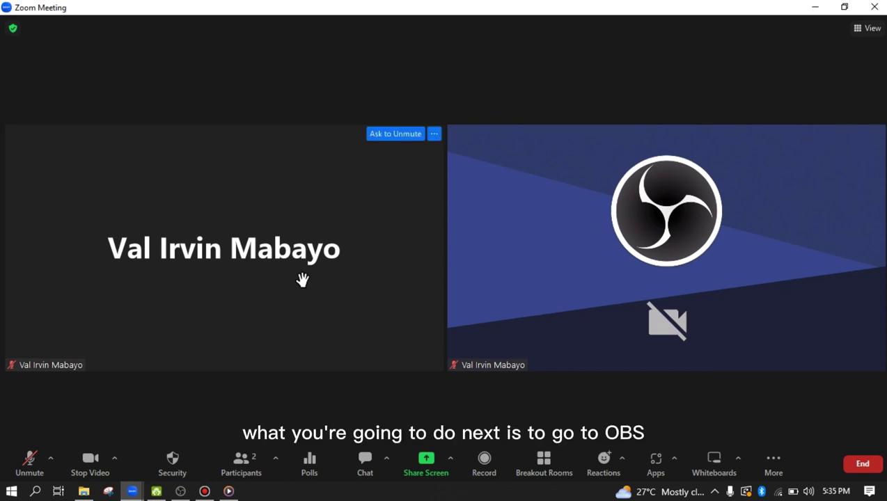
# Start the virtual camera in OBS Studio and return to the Zoom meeting window.
pyautogui.click(178, 492)
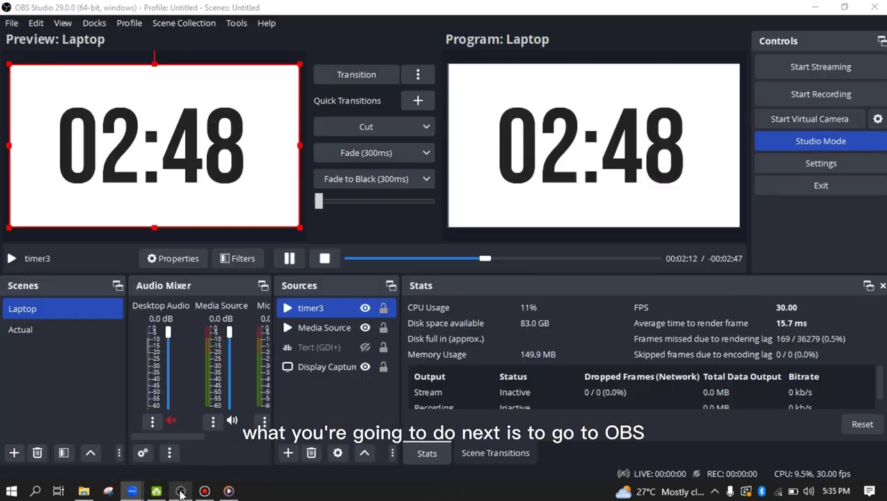
pyautogui.click(814, 121)
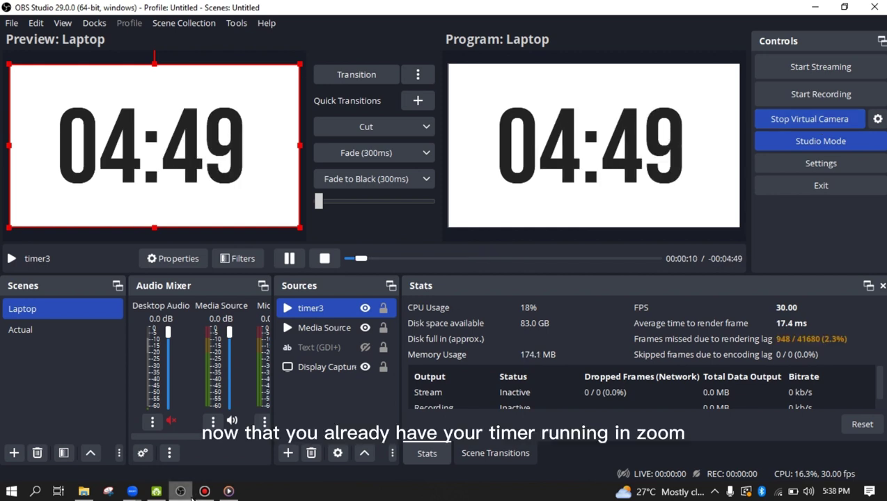
pyautogui.moveTo(132, 492)
pyautogui.moveTo(188, 436)
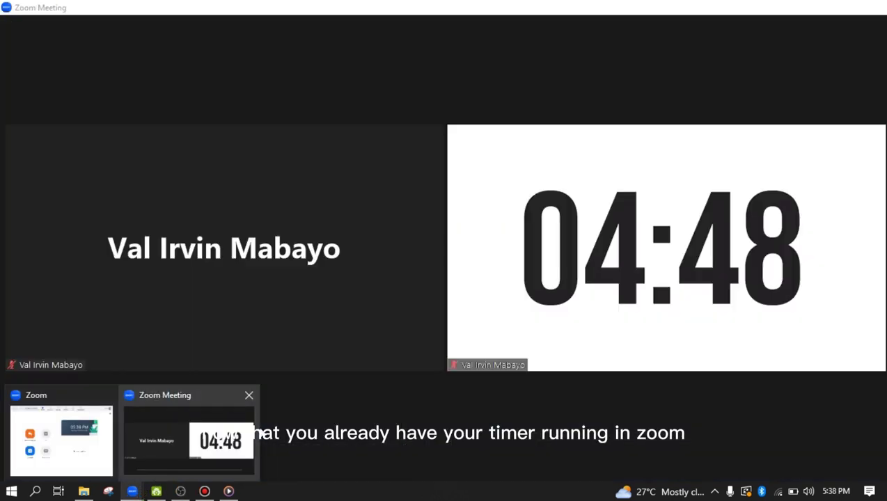
pyautogui.click(219, 440)
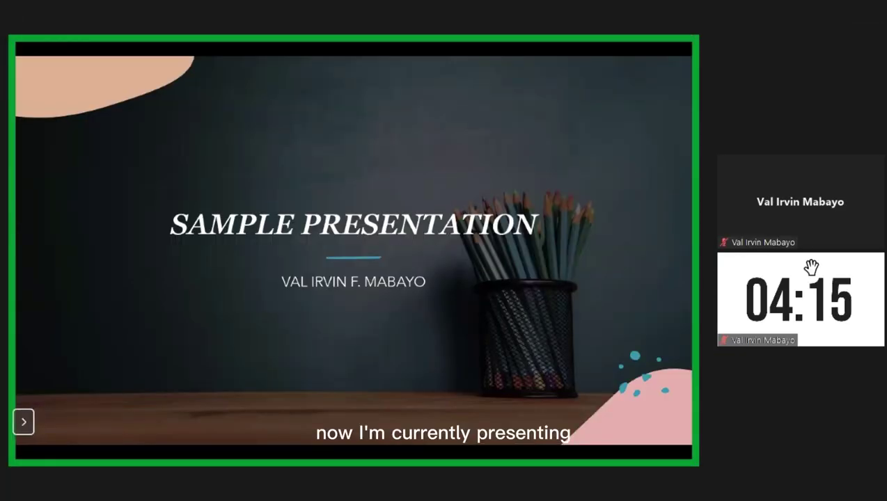
# Check the timer tile beside the shared sample presentation and exit the slide show at its end.
pyautogui.moveTo(234, 275)
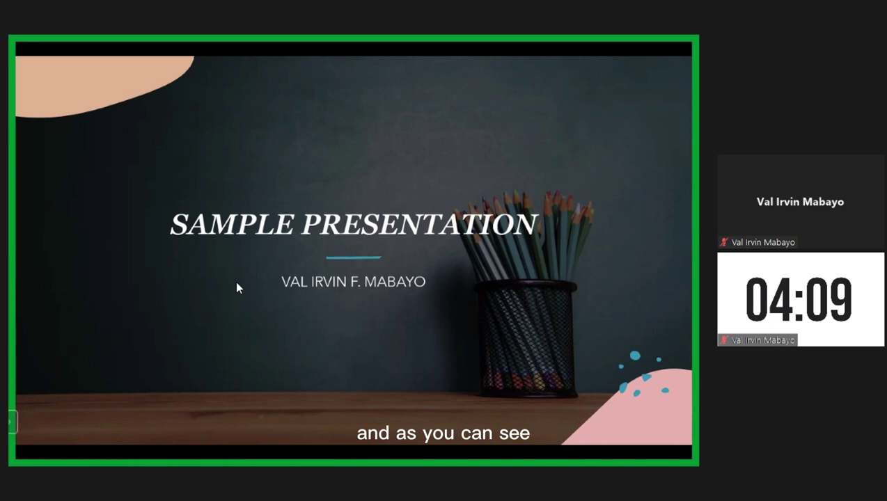
pyautogui.moveTo(298, 162)
pyautogui.moveTo(794, 327)
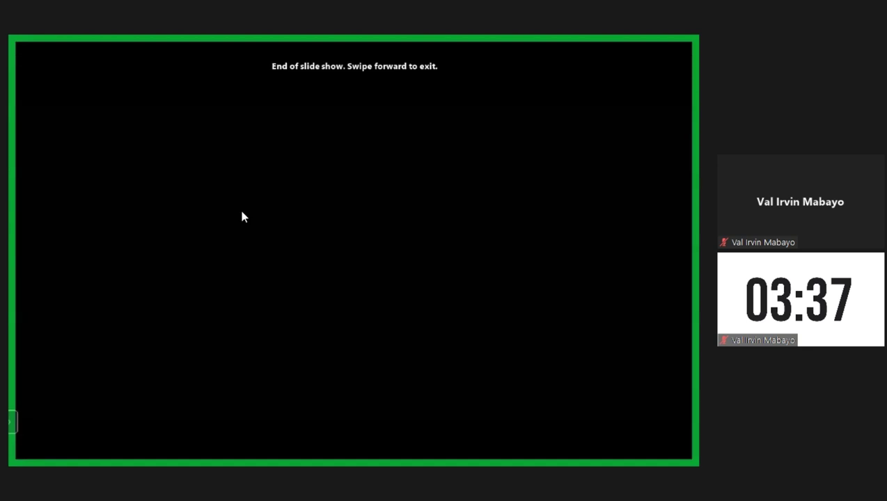
pyautogui.press('Escape')
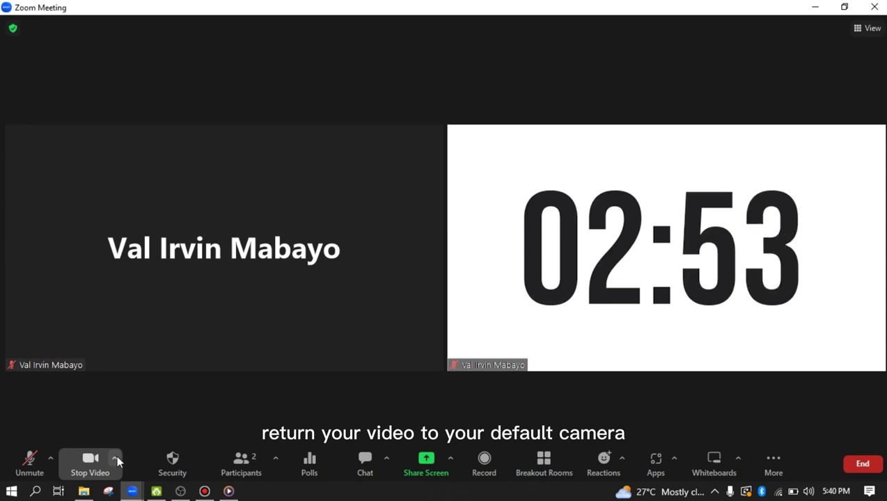
# Set the virtual background to Blur in Zoom's background and effects settings.
pyautogui.click(118, 462)
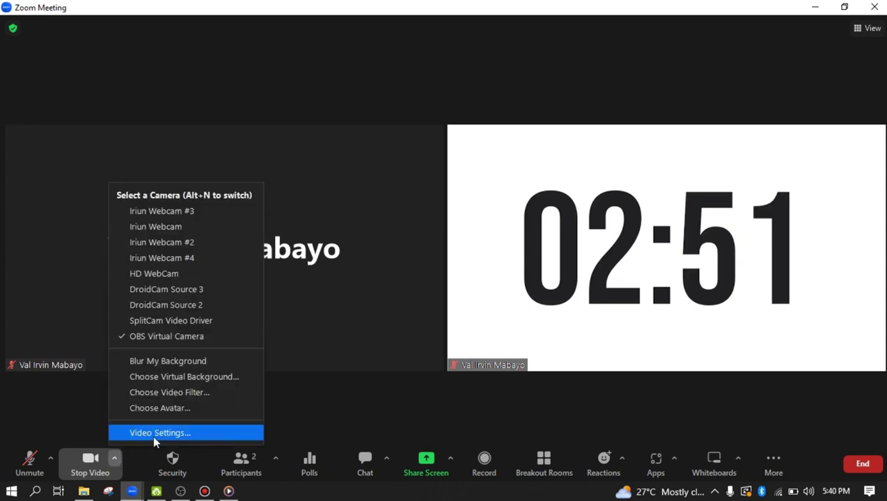
pyautogui.click(154, 436)
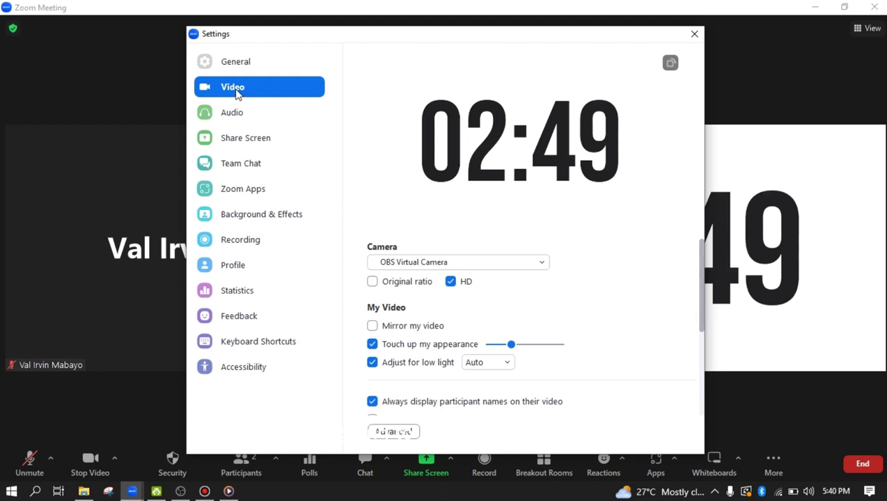
pyautogui.click(284, 216)
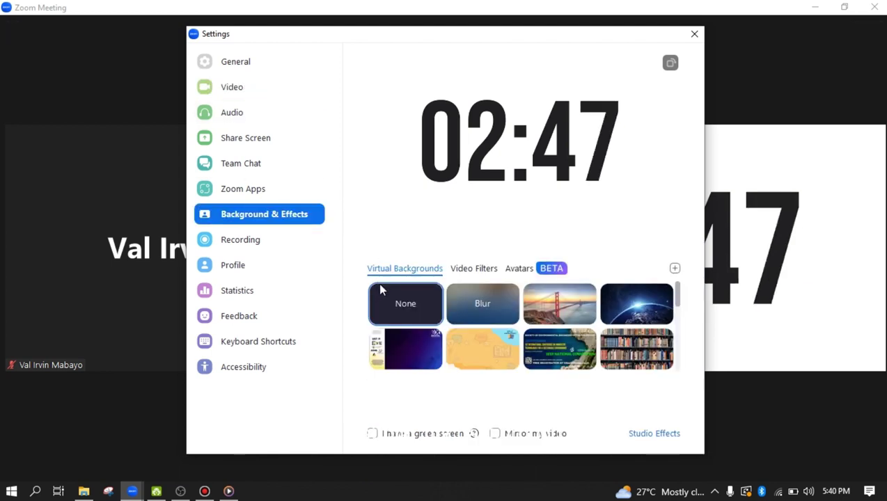
pyautogui.click(469, 304)
# Set the Zoom camera to DroidCam Source 2, review the available cameras, and close the settings.
pyautogui.click(252, 88)
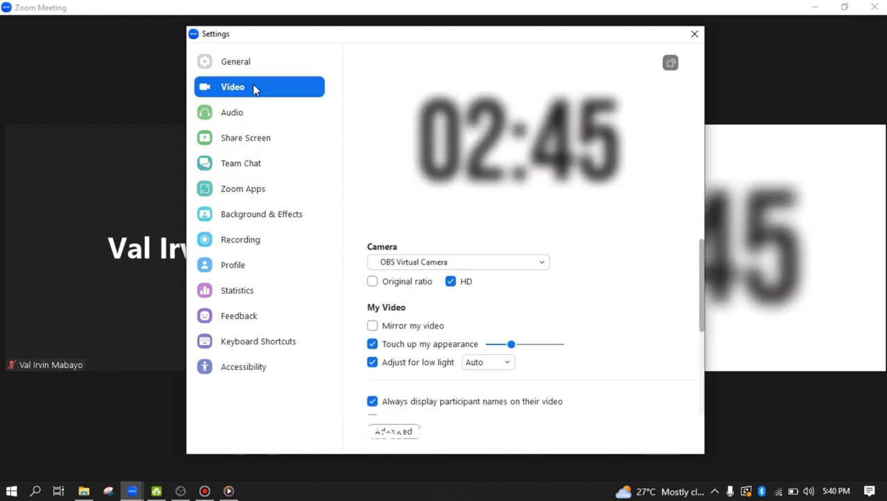
pyautogui.click(476, 261)
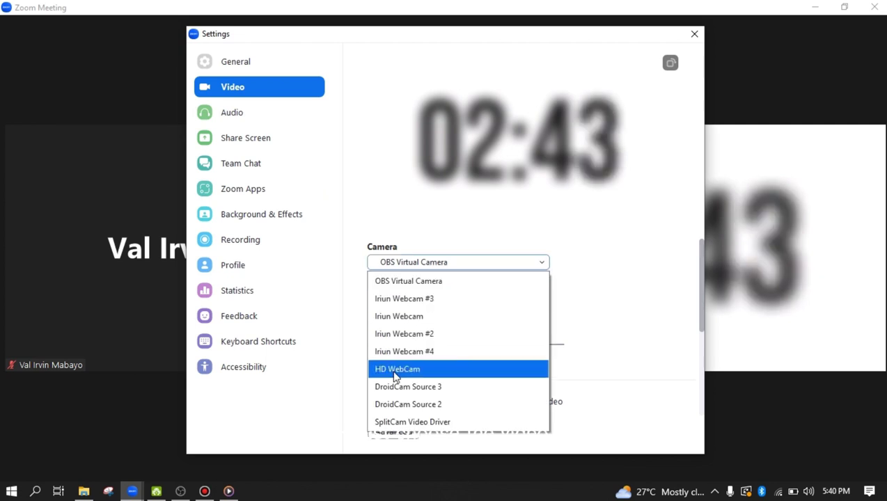
pyautogui.click(427, 407)
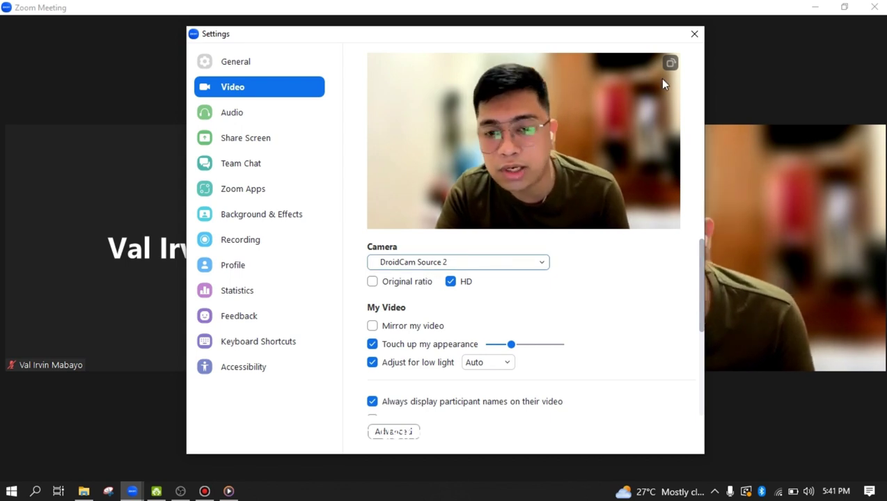
pyautogui.click(428, 264)
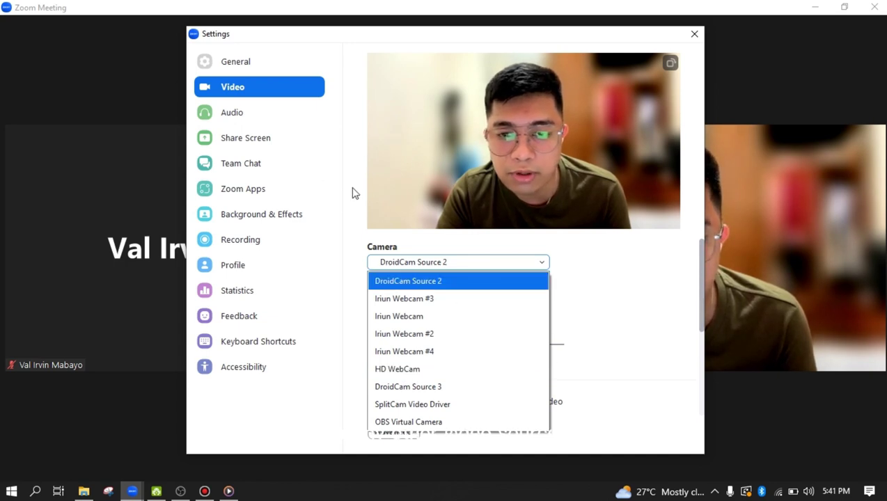
pyautogui.click(641, 282)
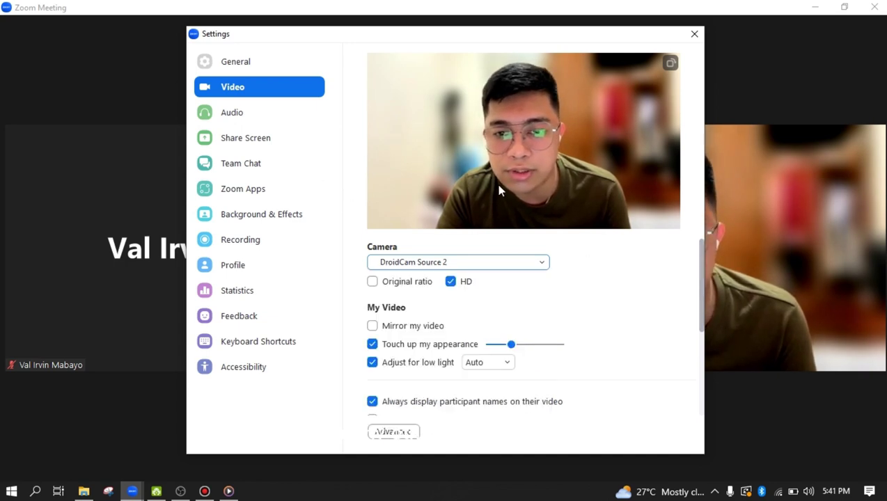
pyautogui.click(694, 33)
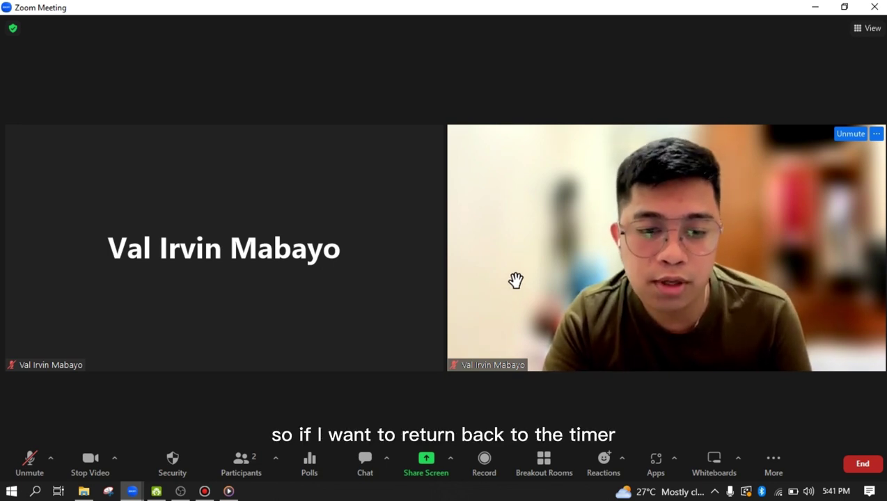
# Switch the Zoom camera to OBS Virtual Camera and turn off the background blur.
pyautogui.click(115, 459)
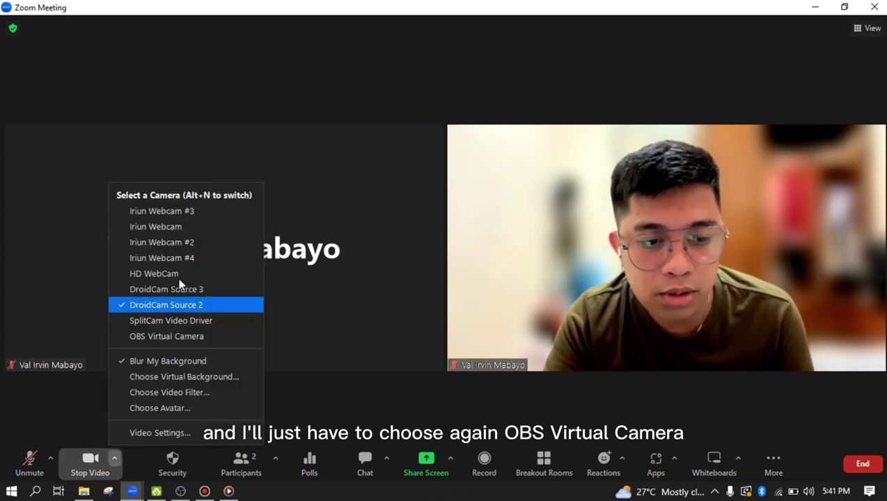
pyautogui.click(159, 337)
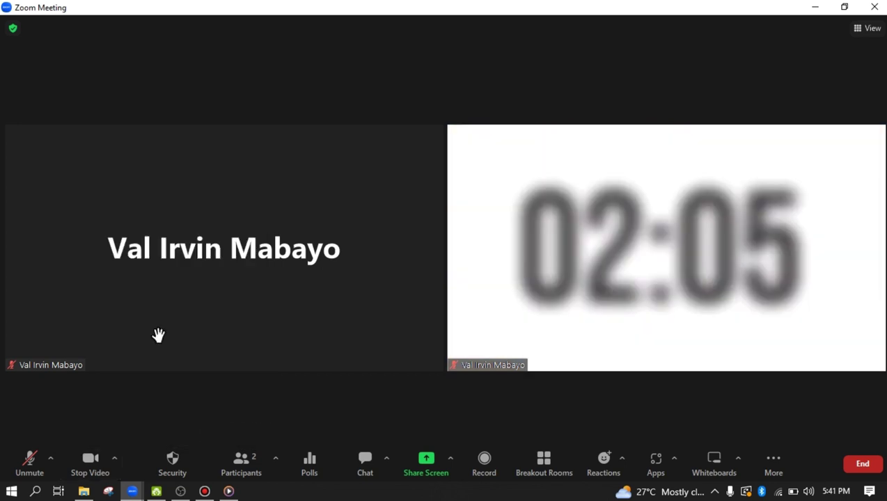
pyautogui.click(112, 459)
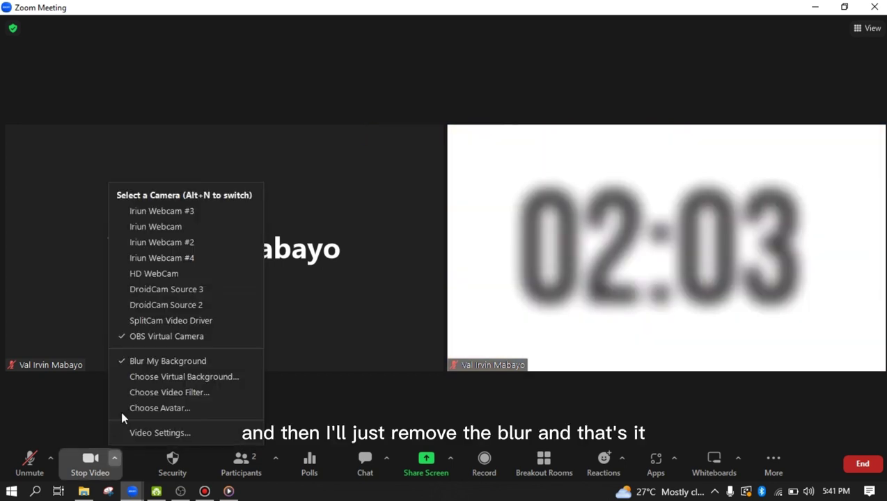
pyautogui.click(144, 363)
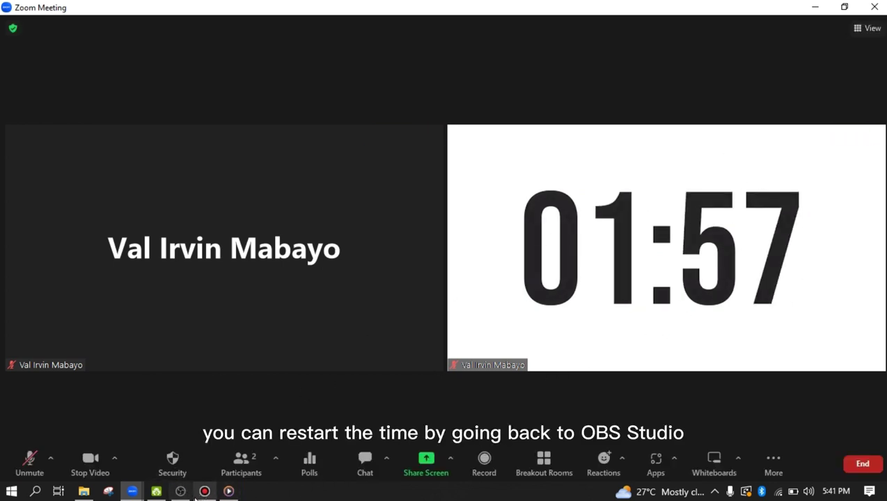
# Rewind the timer3 source to the beginning in OBS Studio and return to the Zoom meeting.
pyautogui.click(181, 491)
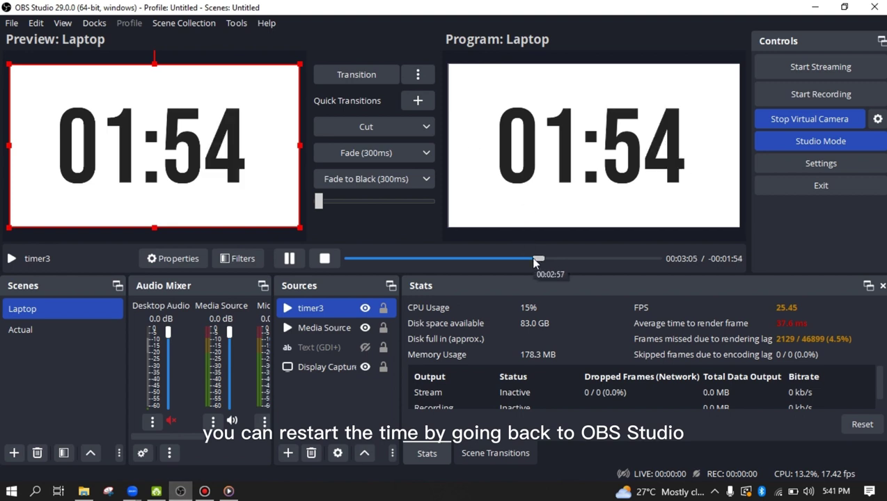
pyautogui.moveTo(533, 259); pyautogui.dragTo(348, 261)
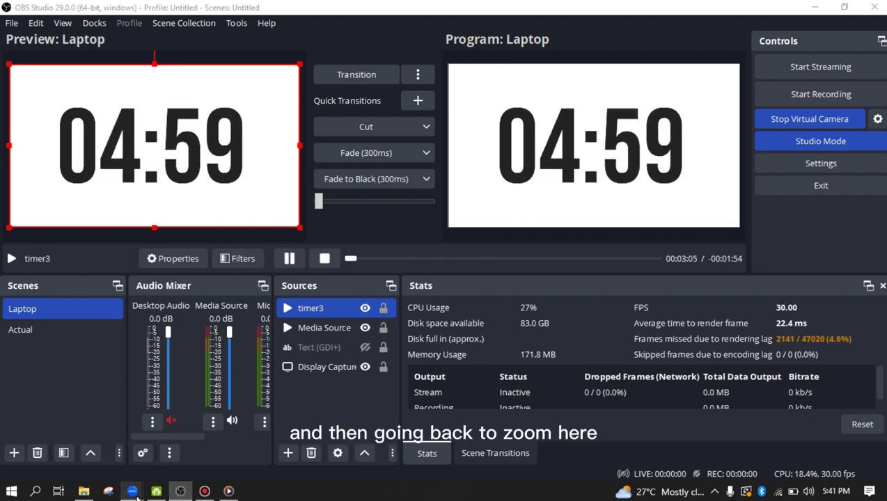
pyautogui.moveTo(134, 492)
pyautogui.click(209, 425)
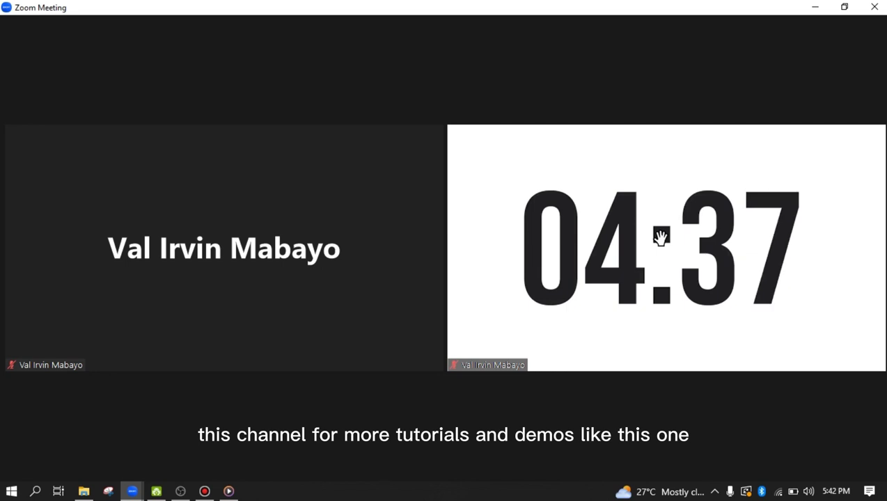
pyautogui.moveTo(542, 310)
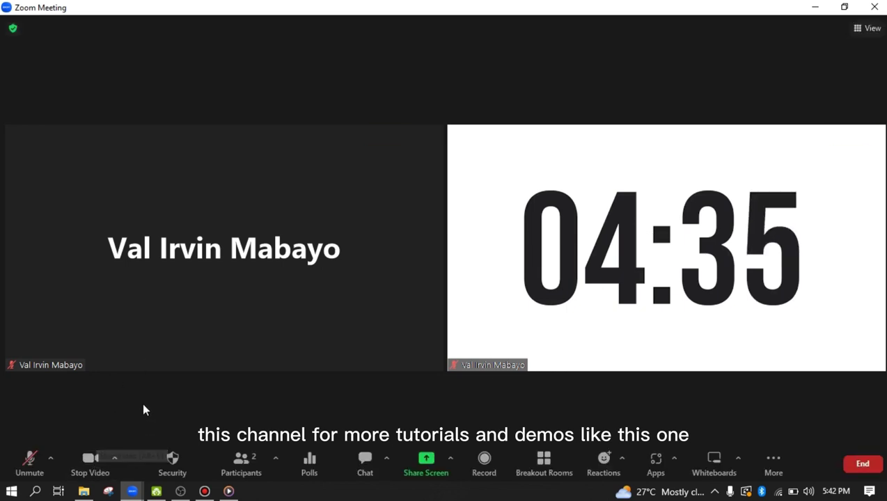